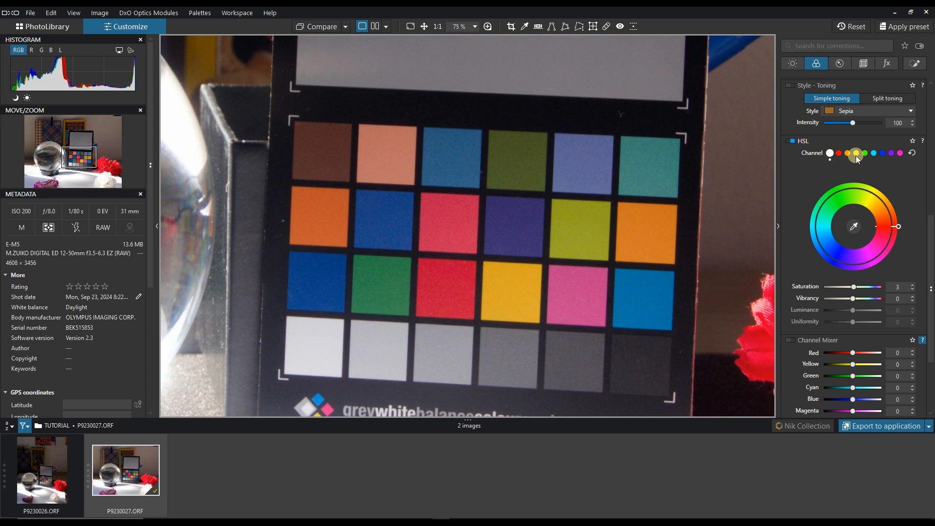
# Sample the dark blue patch in the card's third row with the HSL colour picker.
pyautogui.click(859, 225)
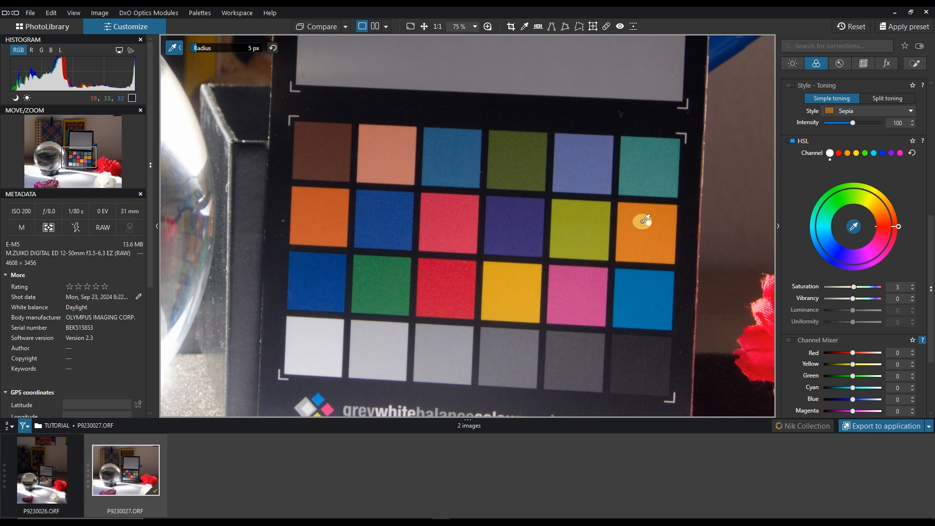
pyautogui.click(320, 287)
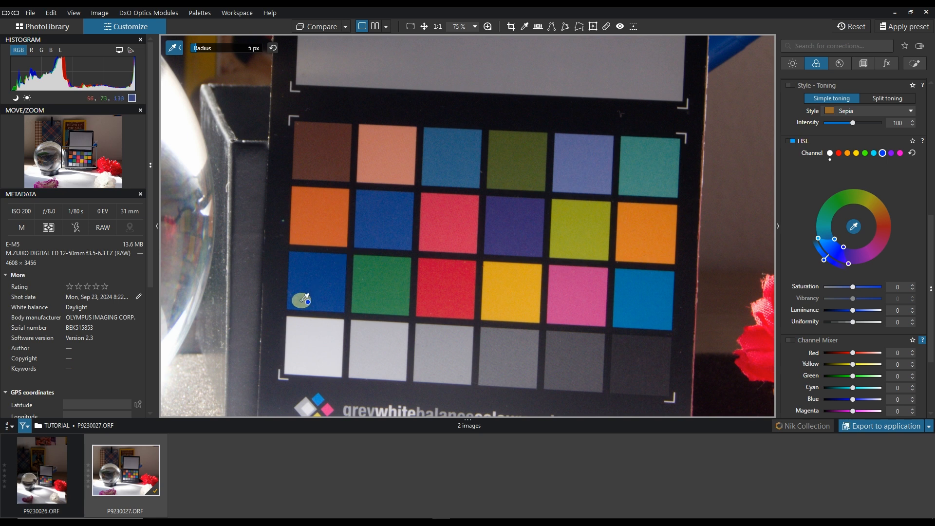
pyautogui.scroll(3, 232, 301)
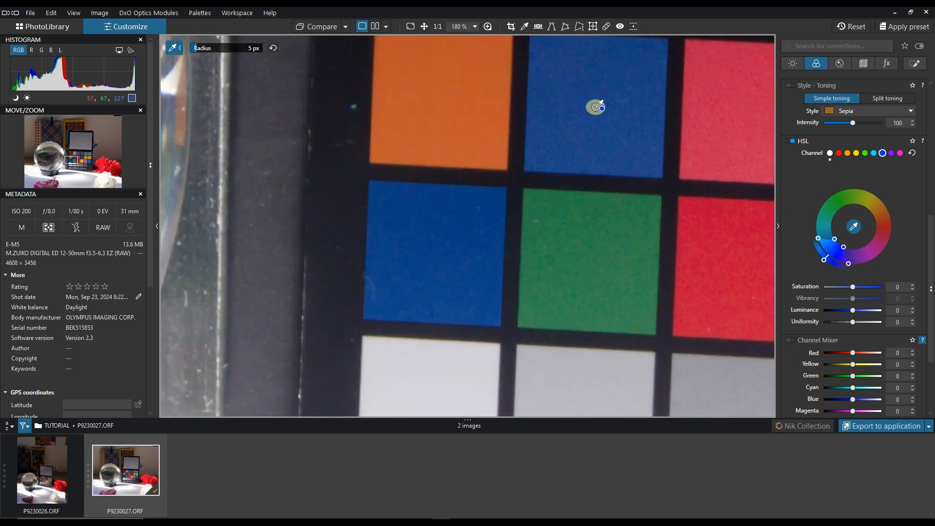
pyautogui.scroll(-5, 623, 75)
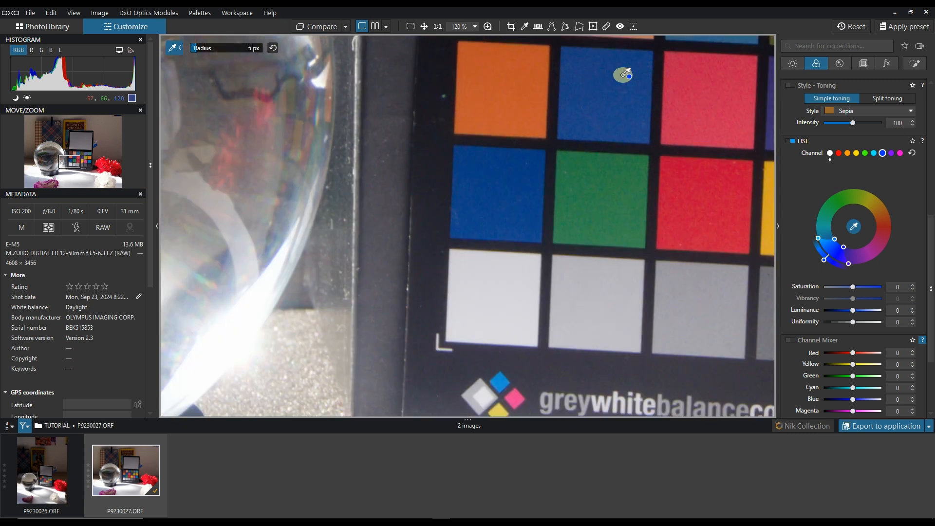
pyautogui.scroll(-1, 695, 107)
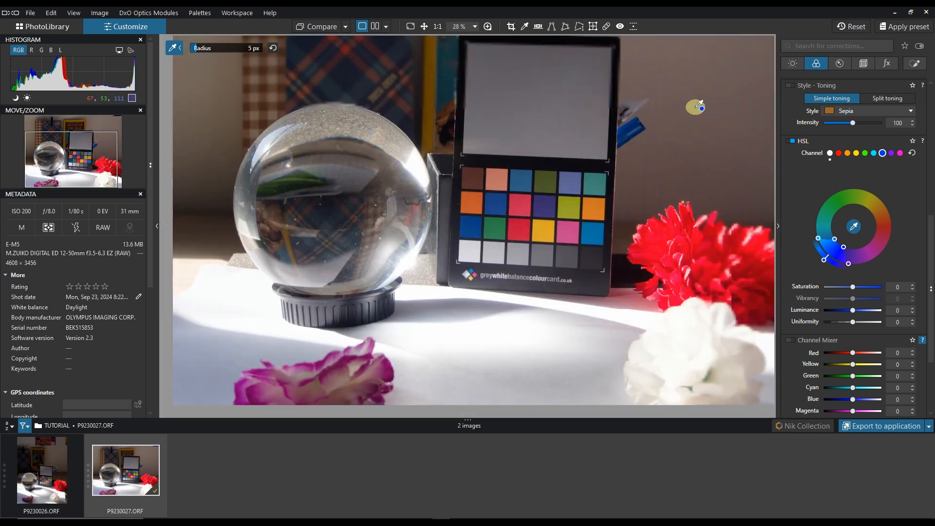
pyautogui.scroll(1, 605, 181)
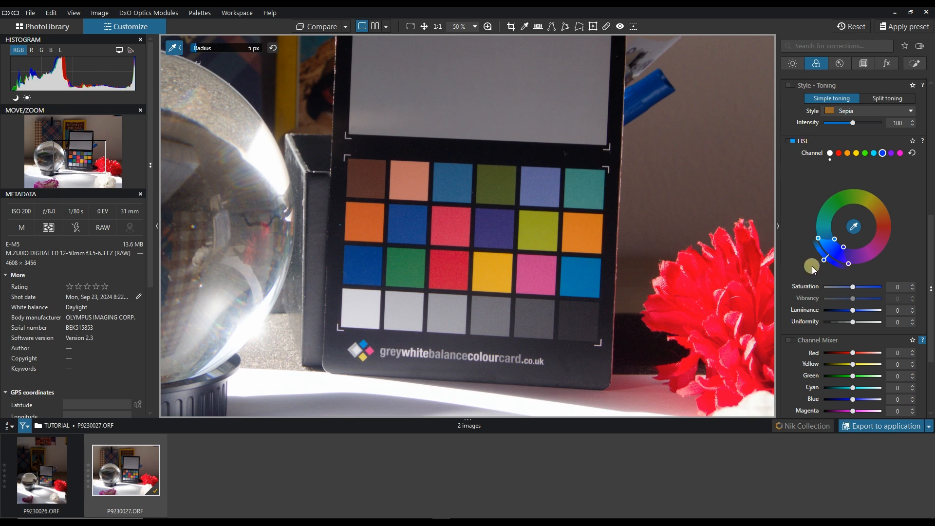
# Shift the blue channel's hue slightly and inspect the colour card's patches up close.
pyautogui.moveTo(825, 262)
pyautogui.mouseDown()
pyautogui.moveTo(857, 274)
pyautogui.moveTo(891, 234)
pyautogui.moveTo(880, 253)
pyautogui.moveTo(834, 267)
pyautogui.moveTo(816, 259)
pyautogui.moveTo(870, 256)
pyautogui.moveTo(806, 259)
pyautogui.moveTo(822, 265)
pyautogui.mouseUp()
pyautogui.scroll(2, 613, 171)
pyautogui.scroll(3, 612, 171)
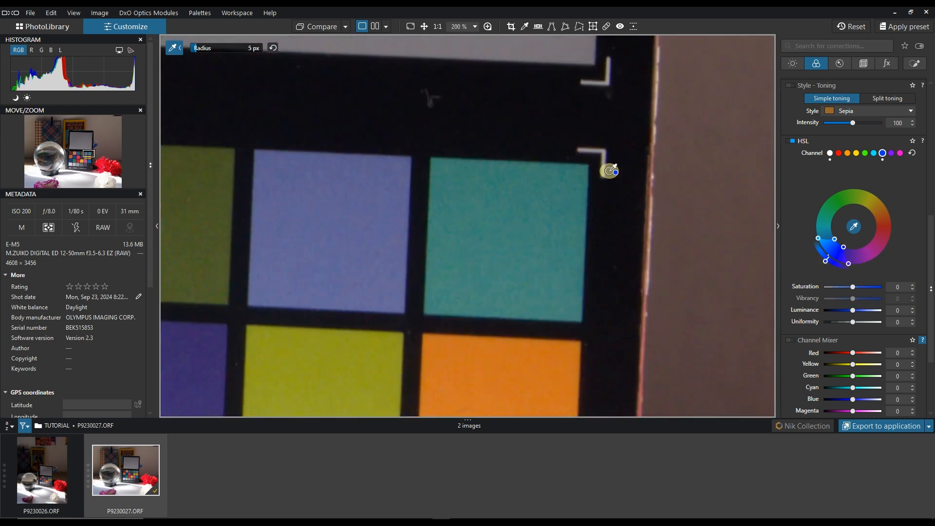
pyautogui.scroll(-5, 452, 214)
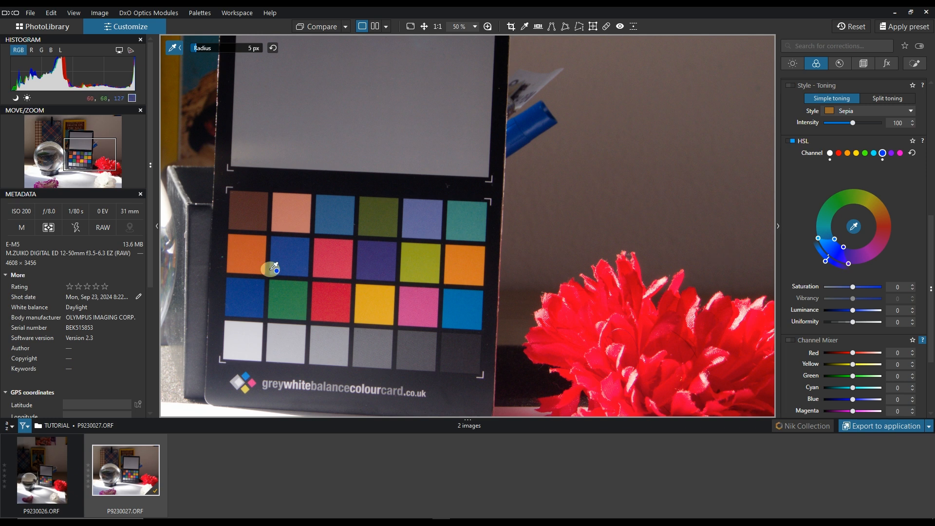
pyautogui.scroll(-1, 270, 268)
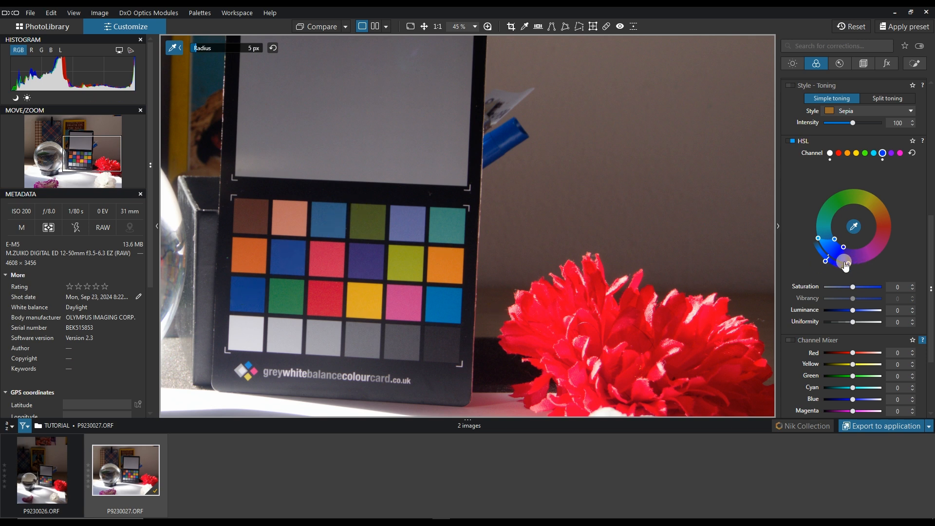
# Narrow the blue channel's range and transition zones on the HSL wheel to a tight band around blue.
pyautogui.moveTo(818, 241); pyautogui.dragTo(821, 244)
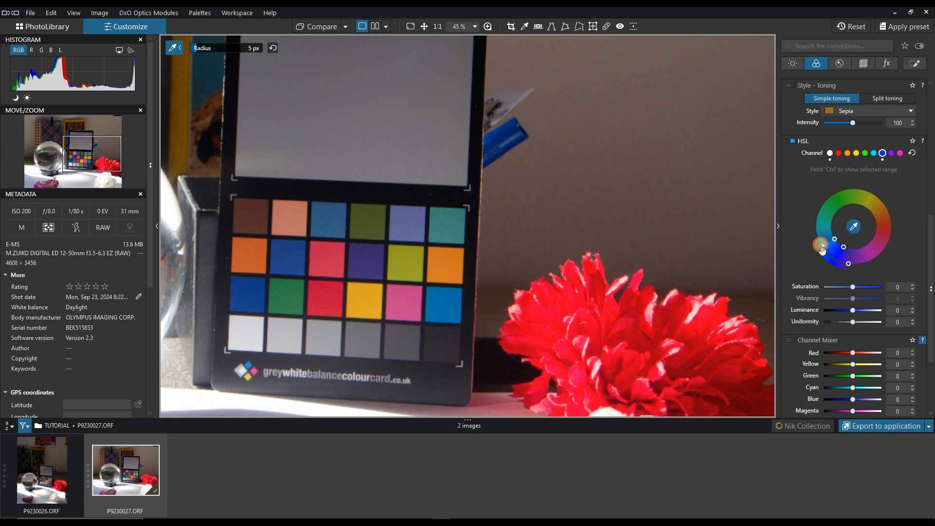
pyautogui.moveTo(844, 263)
pyautogui.mouseDown()
pyautogui.moveTo(826, 263)
pyautogui.moveTo(866, 269)
pyautogui.moveTo(882, 253)
pyautogui.moveTo(833, 261)
pyautogui.moveTo(860, 267)
pyautogui.moveTo(874, 258)
pyautogui.moveTo(831, 260)
pyautogui.mouseUp()
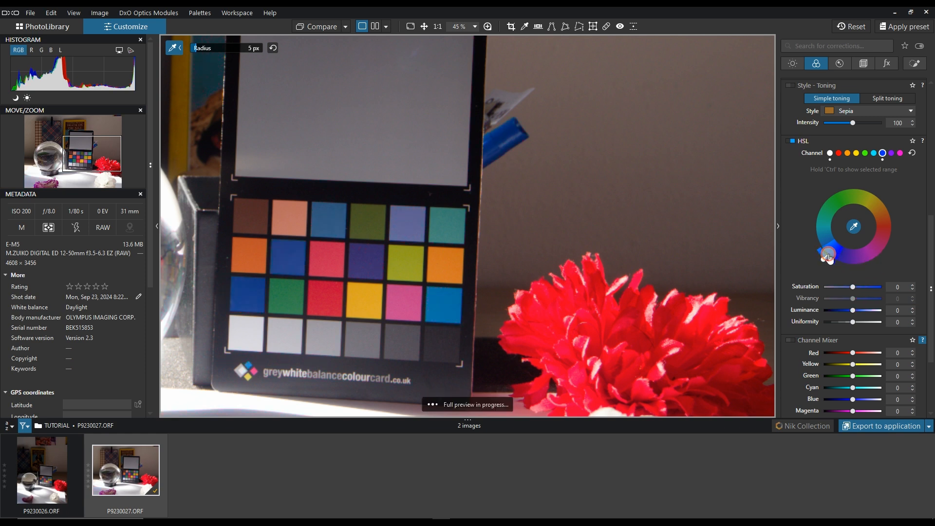
pyautogui.moveTo(830, 258)
pyautogui.mouseDown()
pyautogui.moveTo(836, 240)
pyautogui.moveTo(843, 252)
pyautogui.moveTo(825, 264)
pyautogui.moveTo(868, 268)
pyautogui.moveTo(886, 232)
pyautogui.moveTo(849, 263)
pyautogui.moveTo(833, 259)
pyautogui.mouseUp()
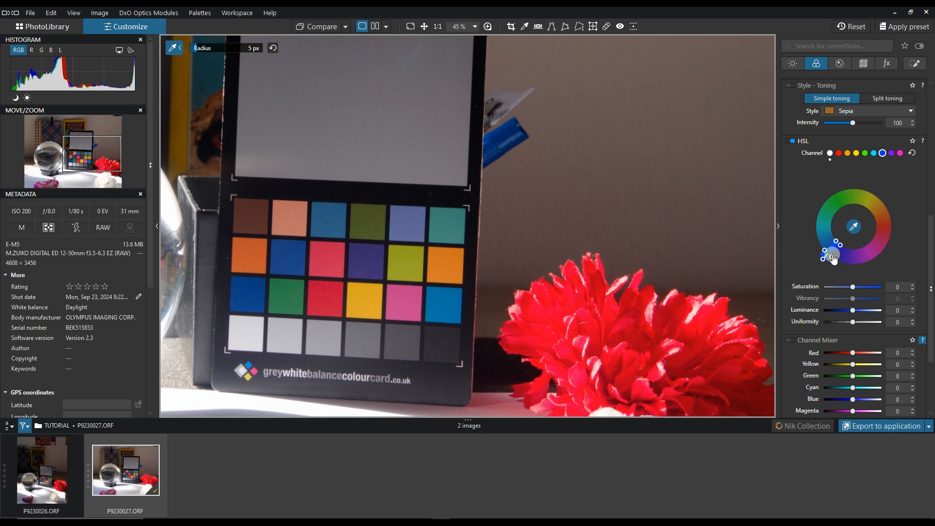
# Try a blue channel range extended round to green with hue shifts towards purple and cyan, returning the hue to blue.
pyautogui.moveTo(834, 261); pyautogui.dragTo(854, 189)
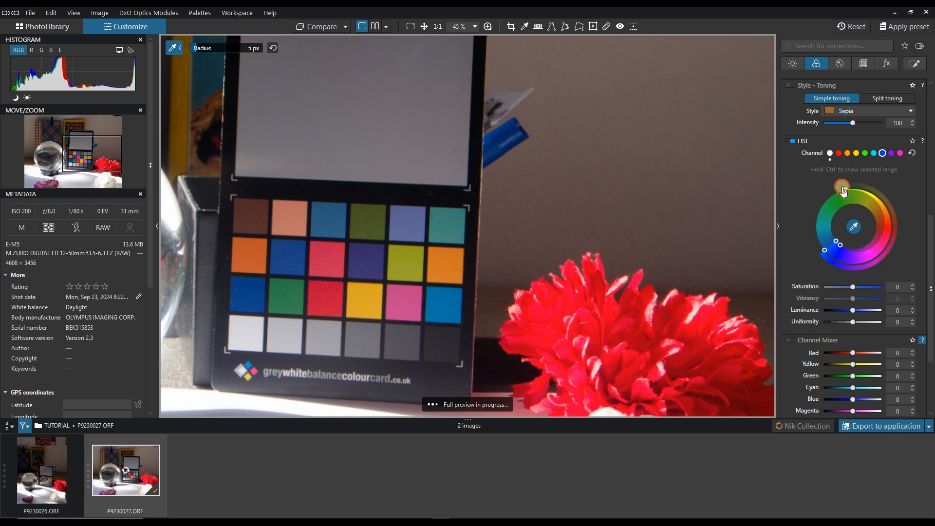
pyautogui.moveTo(855, 227); pyautogui.dragTo(862, 253)
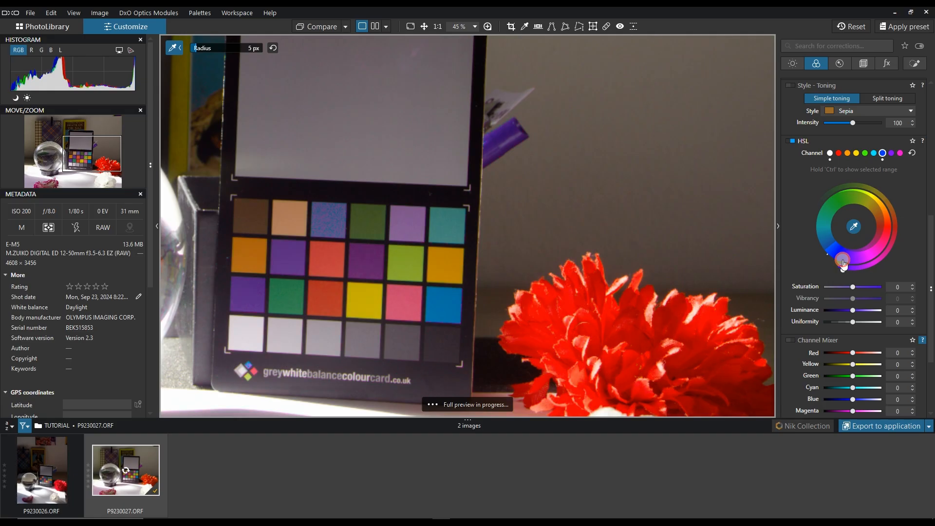
pyautogui.moveTo(841, 257)
pyautogui.mouseDown()
pyautogui.moveTo(829, 248)
pyautogui.moveTo(831, 234)
pyautogui.moveTo(834, 249)
pyautogui.mouseUp()
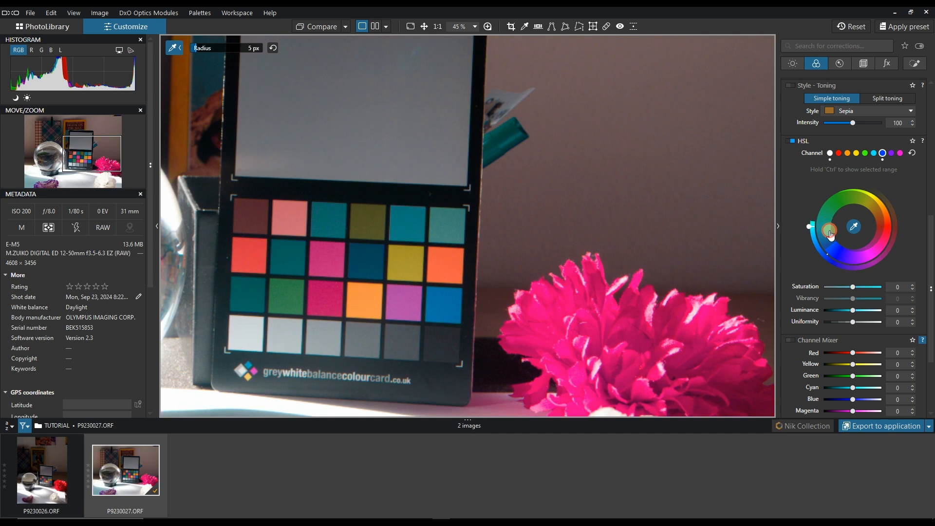
pyautogui.moveTo(827, 234); pyautogui.dragTo(845, 263)
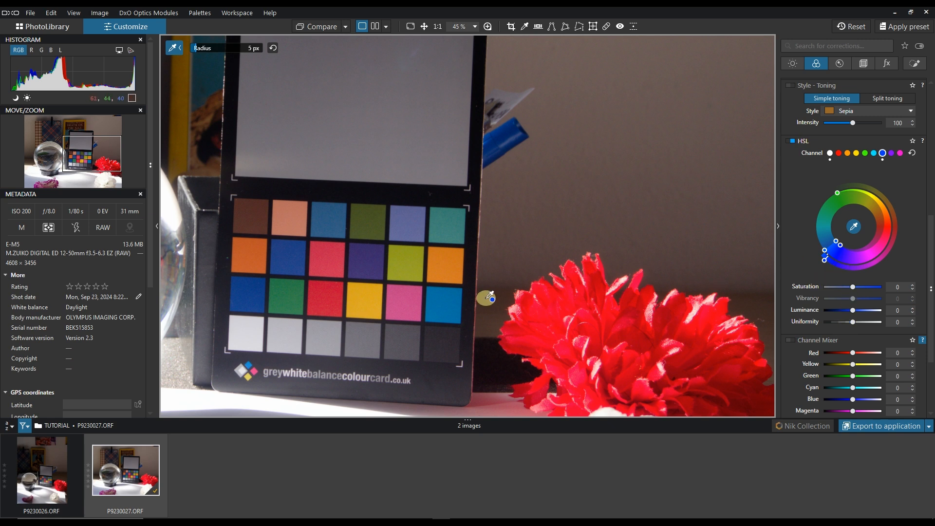
# Set the blue channel's Saturation to 2, Luminance to 8 and Uniformity to -2.
pyautogui.moveTo(854, 288); pyautogui.dragTo(855, 293)
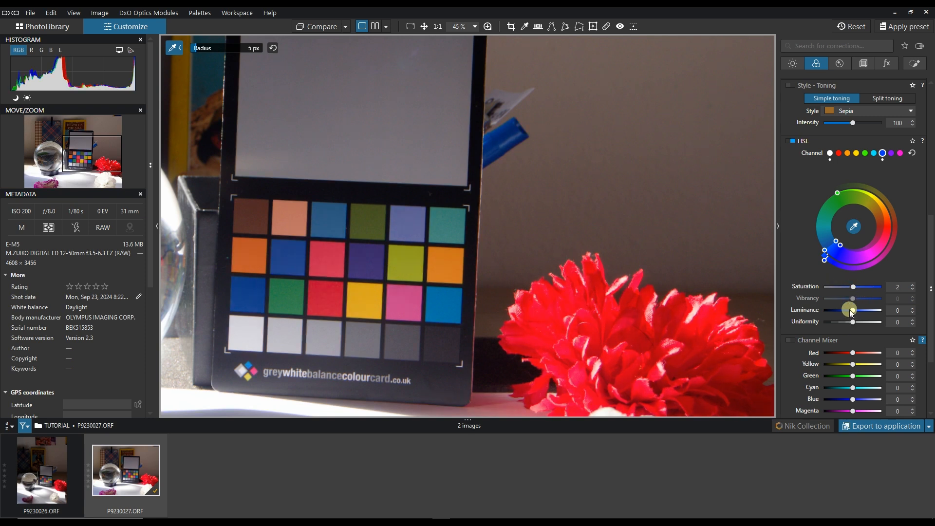
pyautogui.moveTo(848, 314)
pyautogui.mouseDown()
pyautogui.moveTo(831, 314)
pyautogui.moveTo(876, 314)
pyautogui.moveTo(856, 314)
pyautogui.moveTo(855, 325)
pyautogui.moveTo(879, 329)
pyautogui.moveTo(833, 330)
pyautogui.moveTo(892, 329)
pyautogui.moveTo(859, 328)
pyautogui.mouseUp()
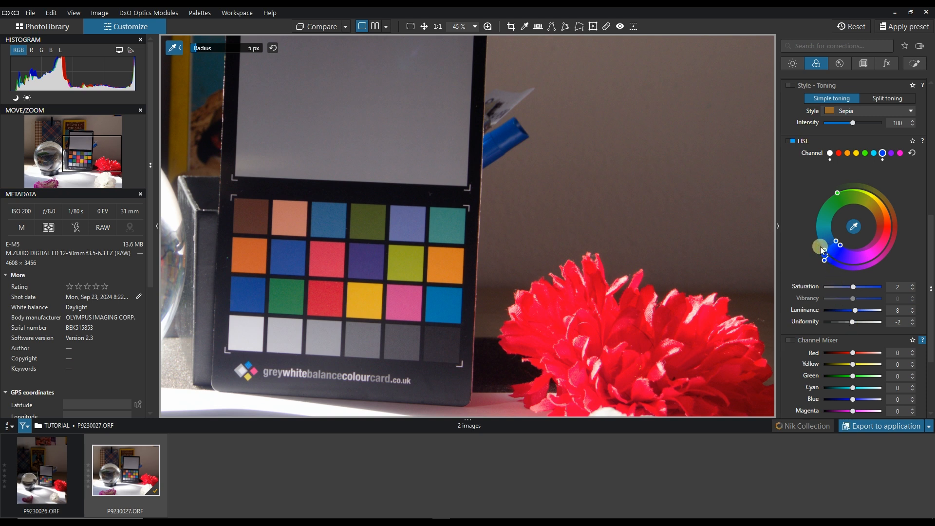
# Pull the blue channel's extended range end back from green to a narrow band around blue on the HSL wheel.
pyautogui.moveTo(826, 260); pyautogui.dragTo(824, 257)
pyautogui.moveTo(838, 194); pyautogui.dragTo(863, 258)
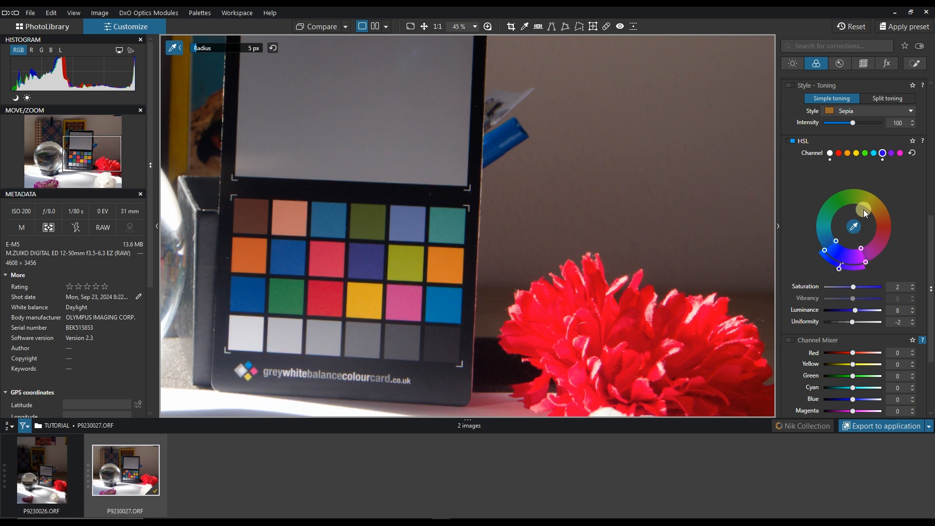
pyautogui.moveTo(863, 252); pyautogui.dragTo(843, 246)
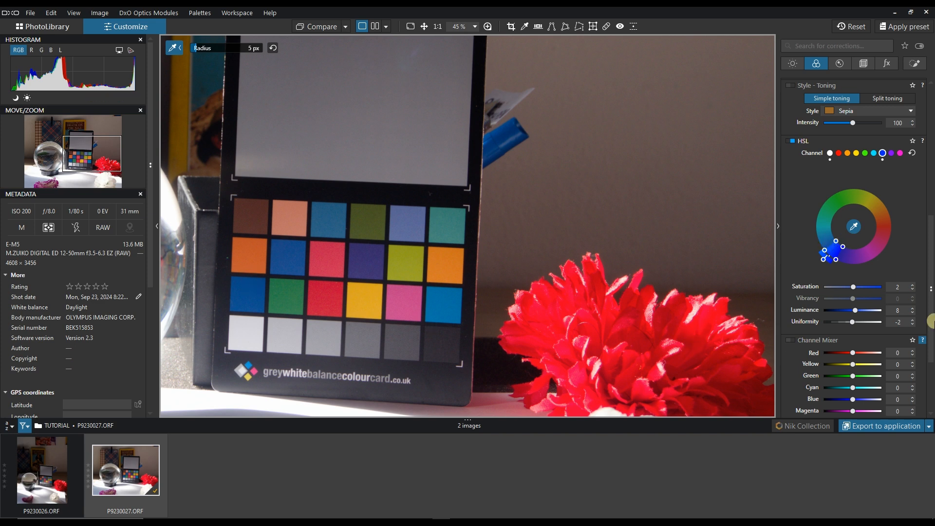
pyautogui.moveTo(839, 241); pyautogui.dragTo(841, 250)
# Sample the yellow patch in the card's third row with the HSL colour picker.
pyautogui.click(850, 227)
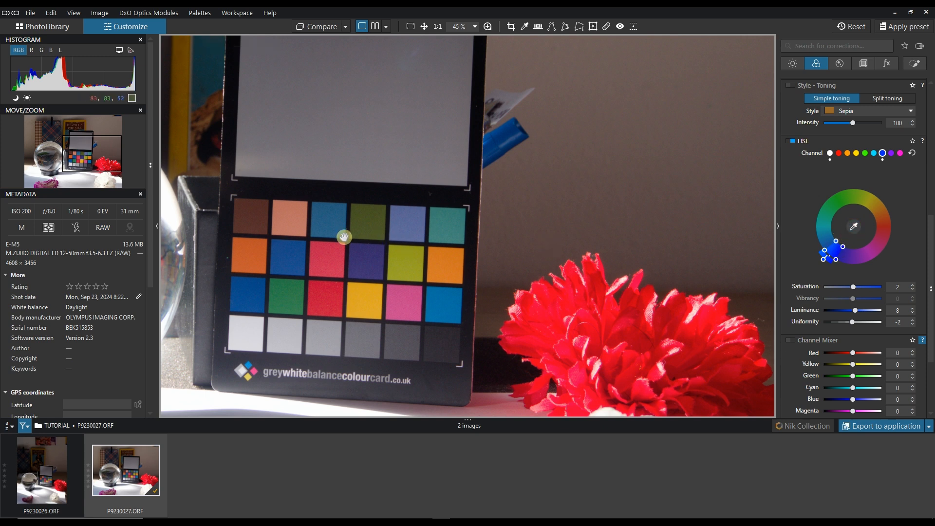
pyautogui.click(857, 225)
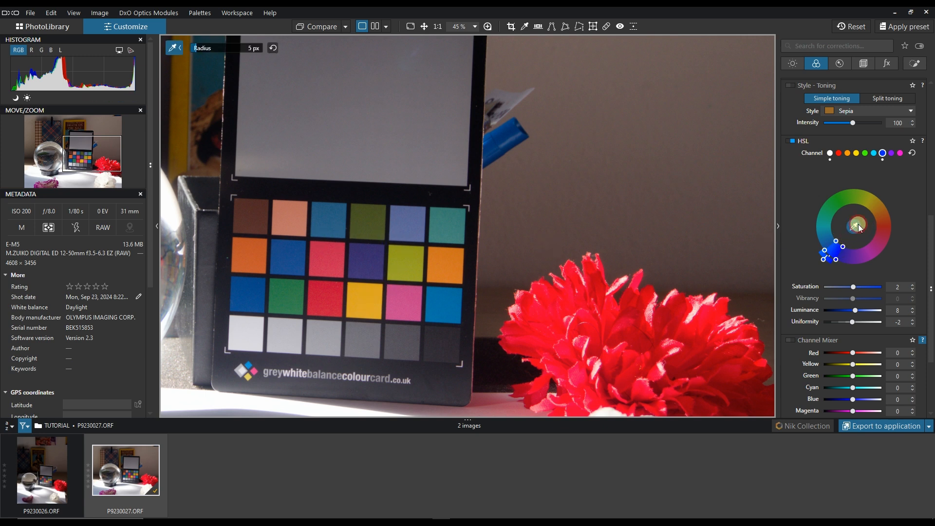
pyautogui.click(363, 292)
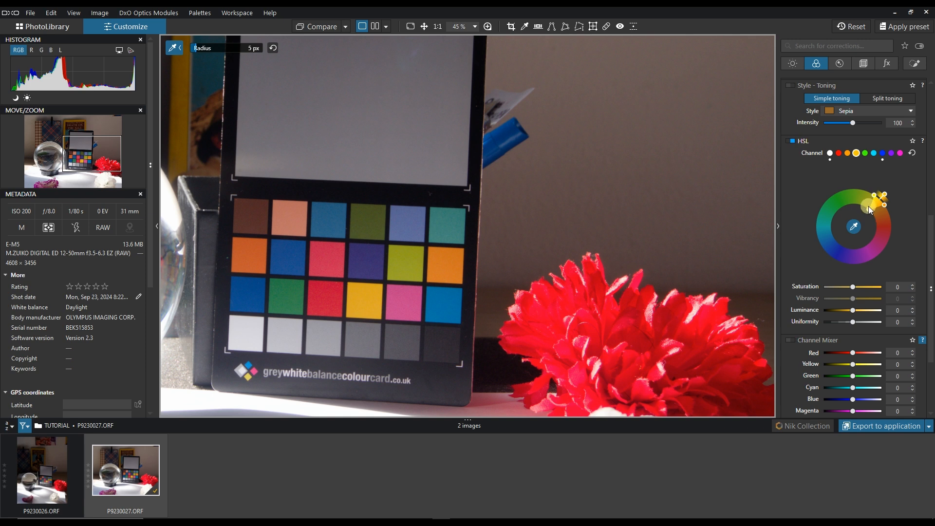
# Widen the yellow channel's range from green round to purple and shift its hue slightly.
pyautogui.moveTo(887, 209); pyautogui.dragTo(865, 262)
pyautogui.moveTo(876, 197); pyautogui.dragTo(823, 197)
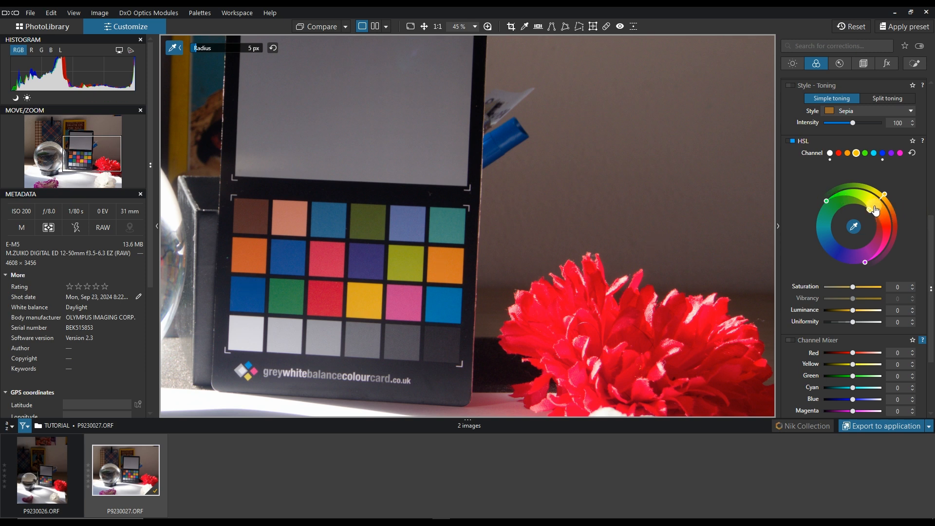
pyautogui.moveTo(887, 197)
pyautogui.mouseDown()
pyautogui.moveTo(891, 235)
pyautogui.moveTo(862, 195)
pyautogui.moveTo(882, 198)
pyautogui.mouseUp()
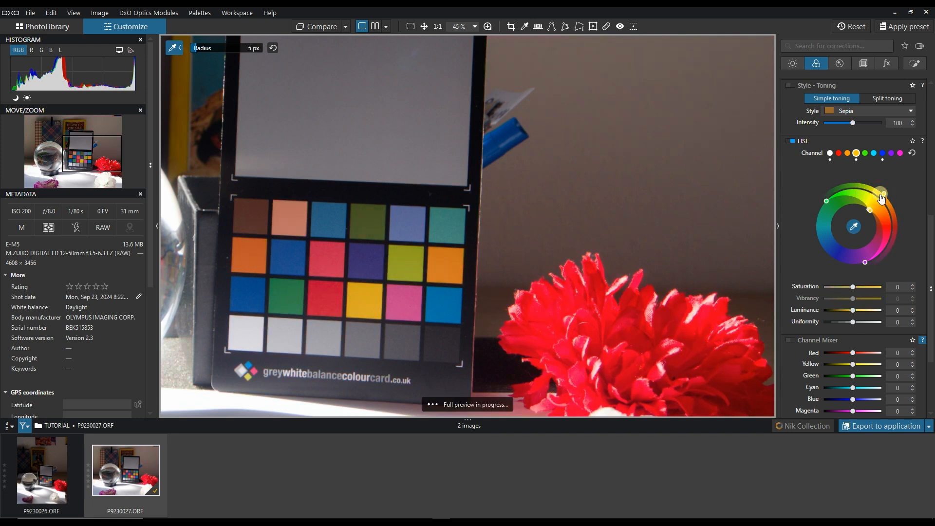